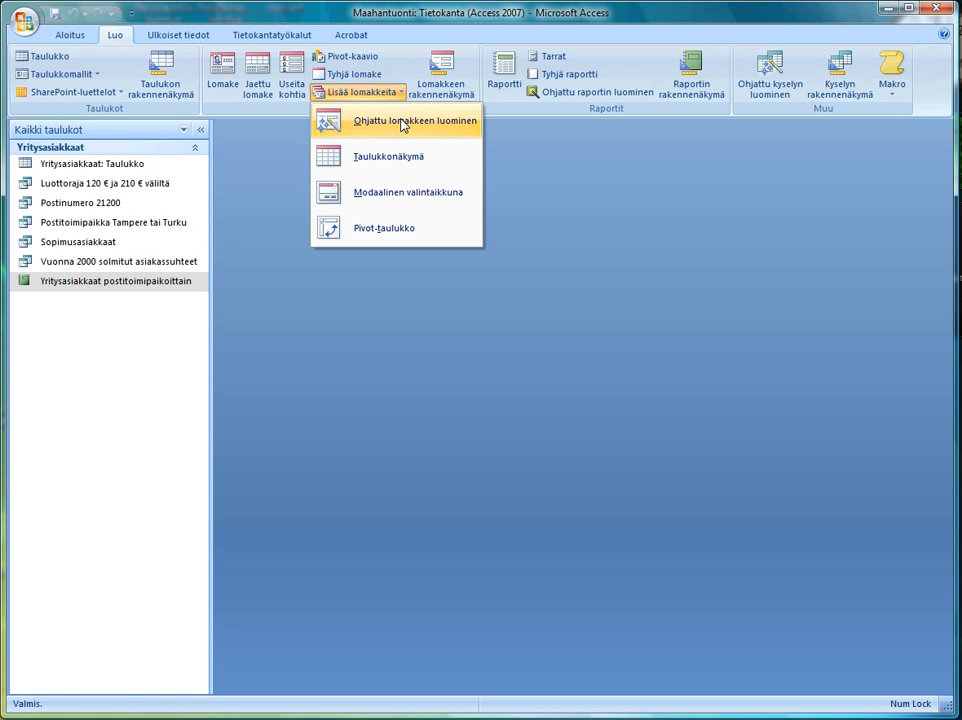
Start the Form Wizard on the Yritysasiakkaat table and include all of its available fields in the form.
click(404, 125)
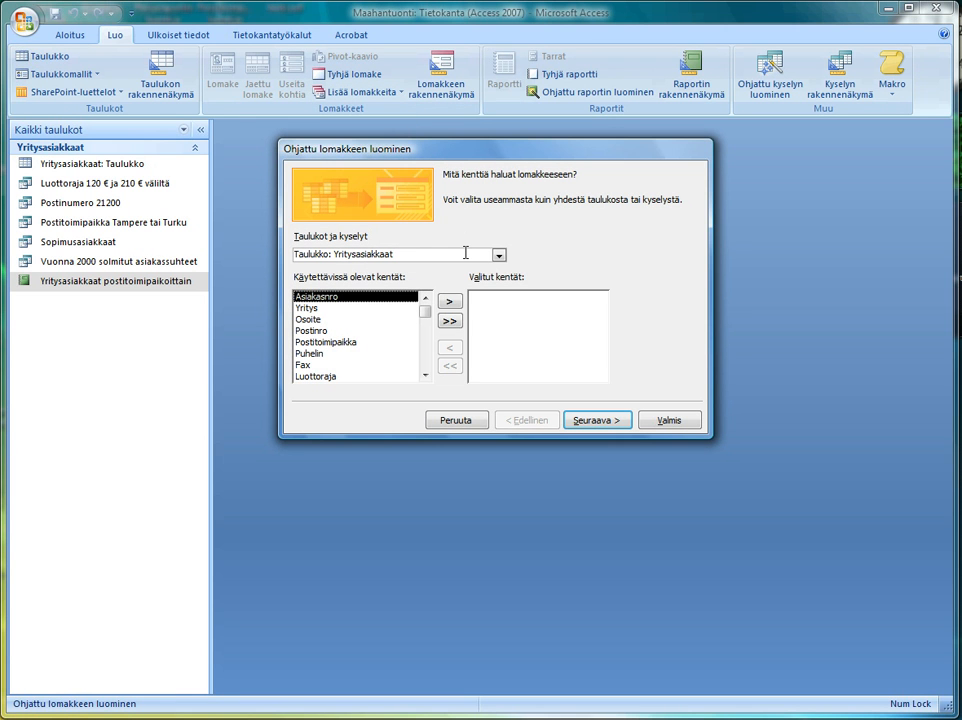
click(499, 255)
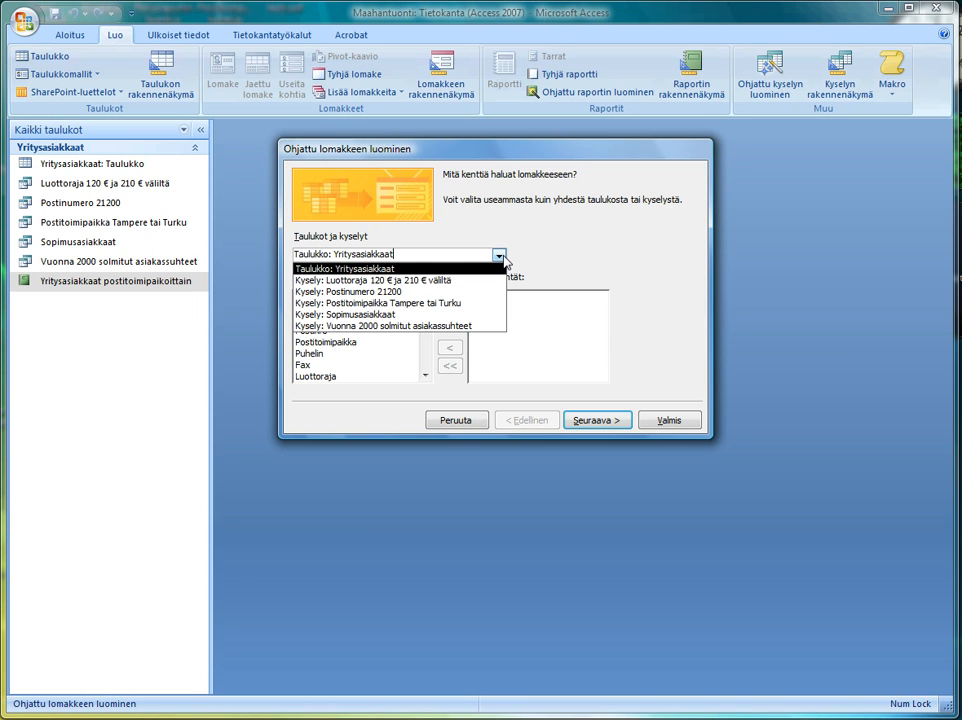
click(499, 257)
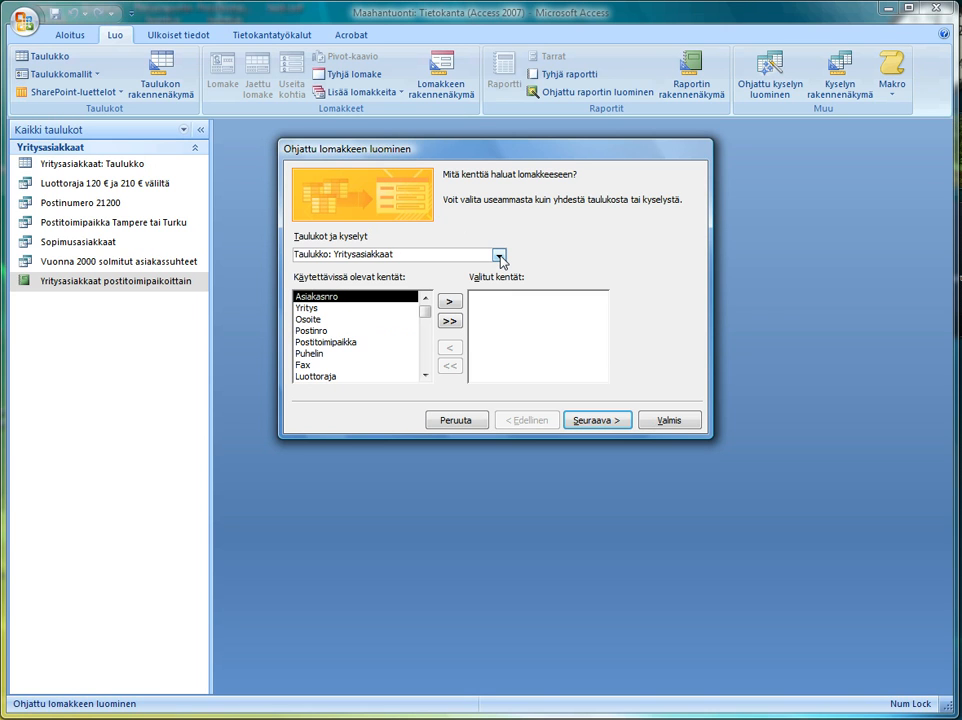
click(450, 322)
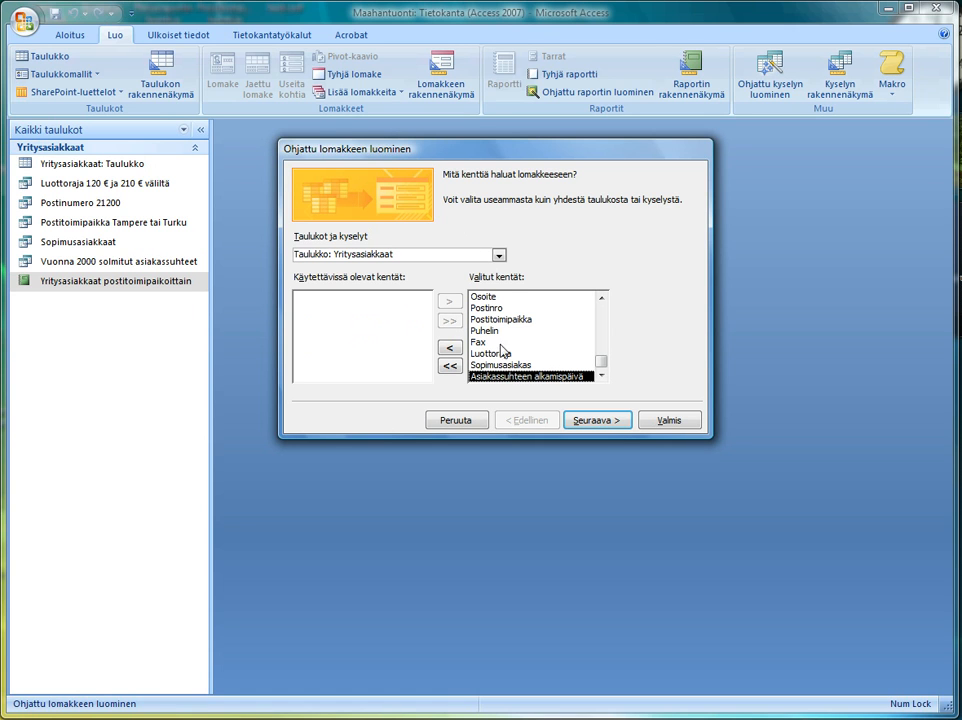
click(598, 420)
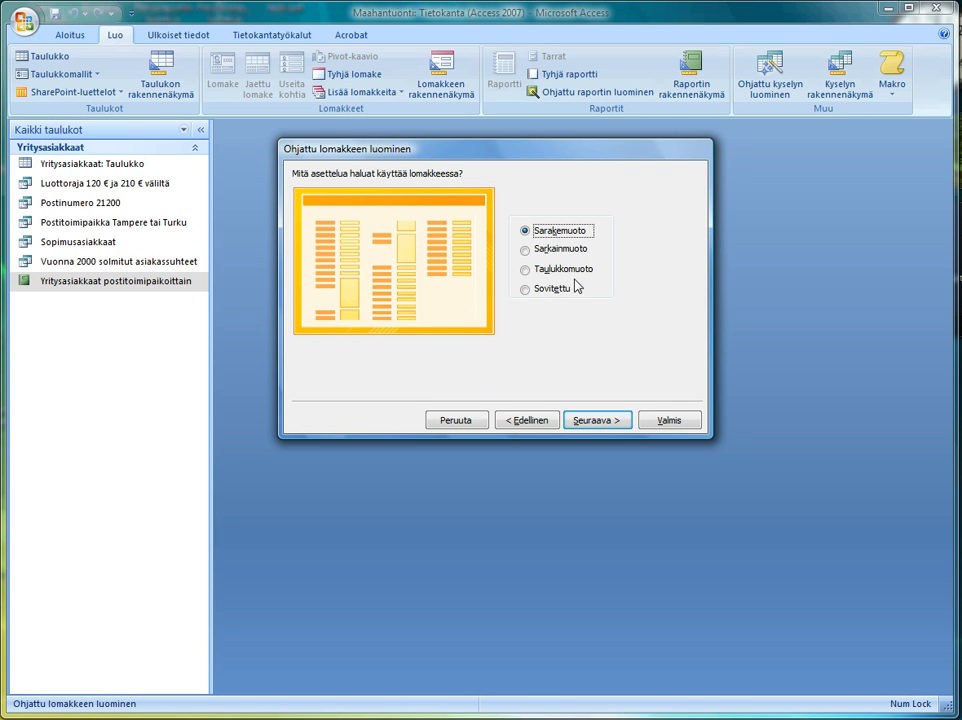
Preview the Sarkainmuoto, Taulukkomuoto and Sovitettu layouts, and choose the Sarakemuoto layout for the form.
click(566, 251)
click(573, 274)
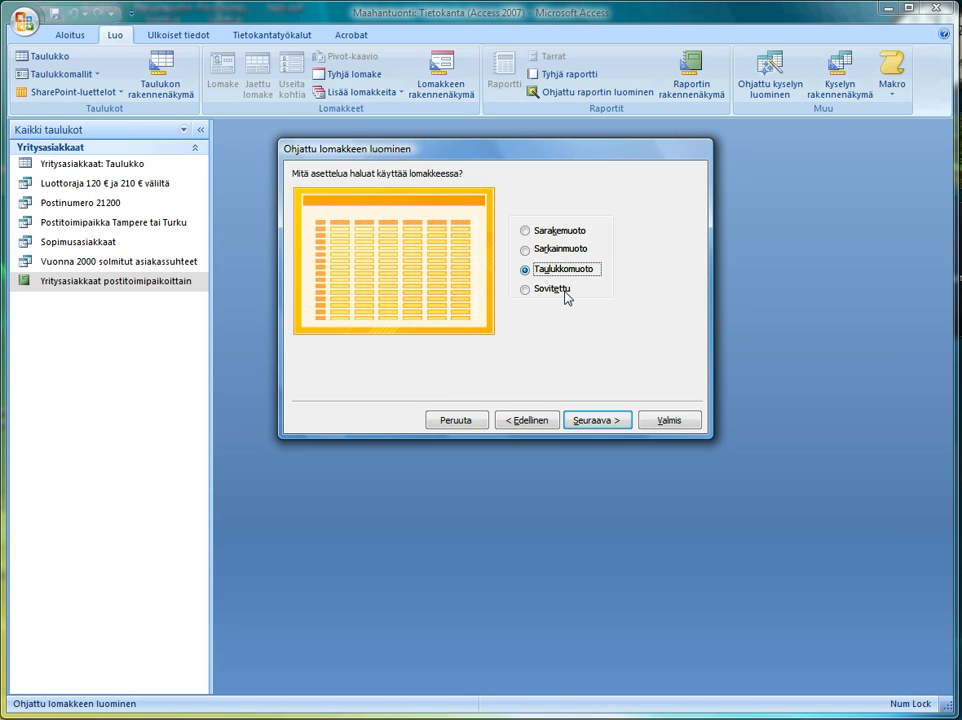
click(565, 290)
click(563, 268)
click(561, 248)
click(560, 234)
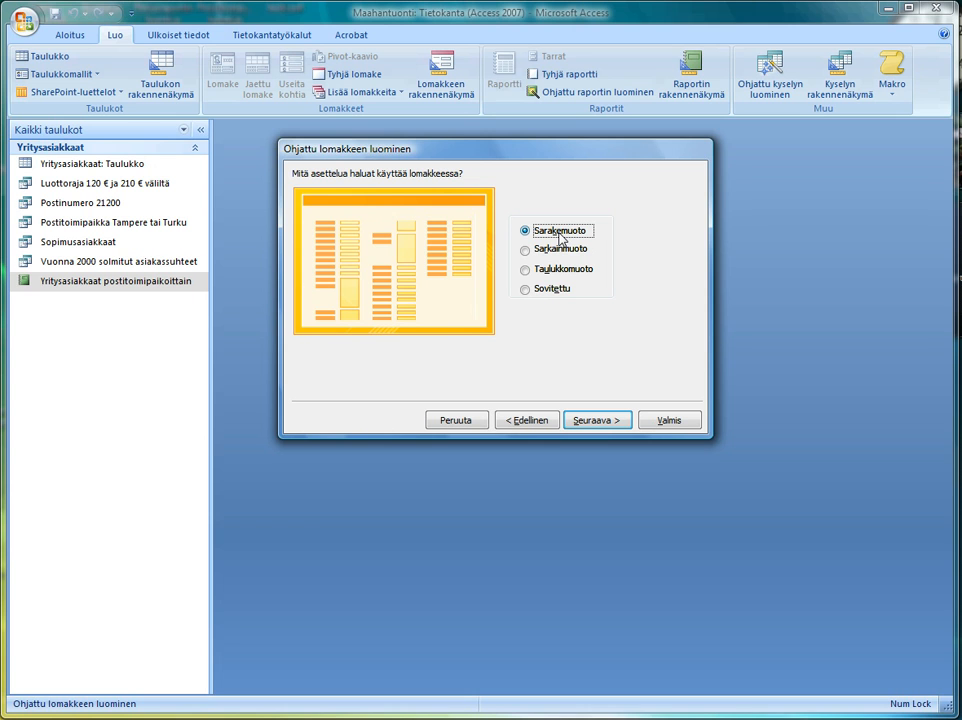
click(600, 421)
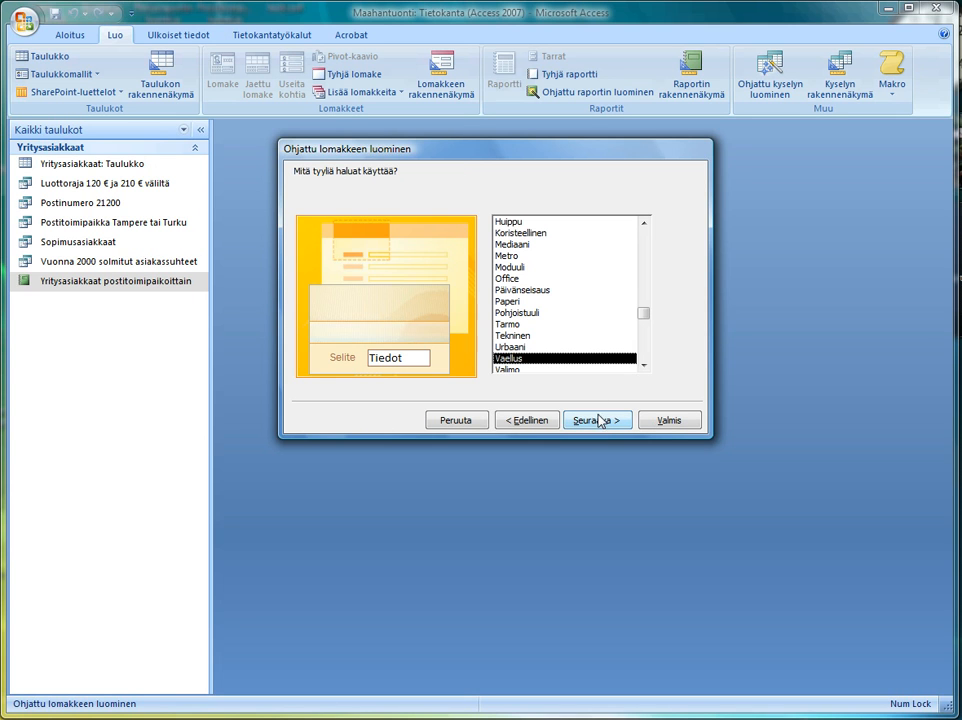
Preview the form styles from Huippu through Tekninen and choose the Vaellus style.
click(537, 222)
click(537, 233)
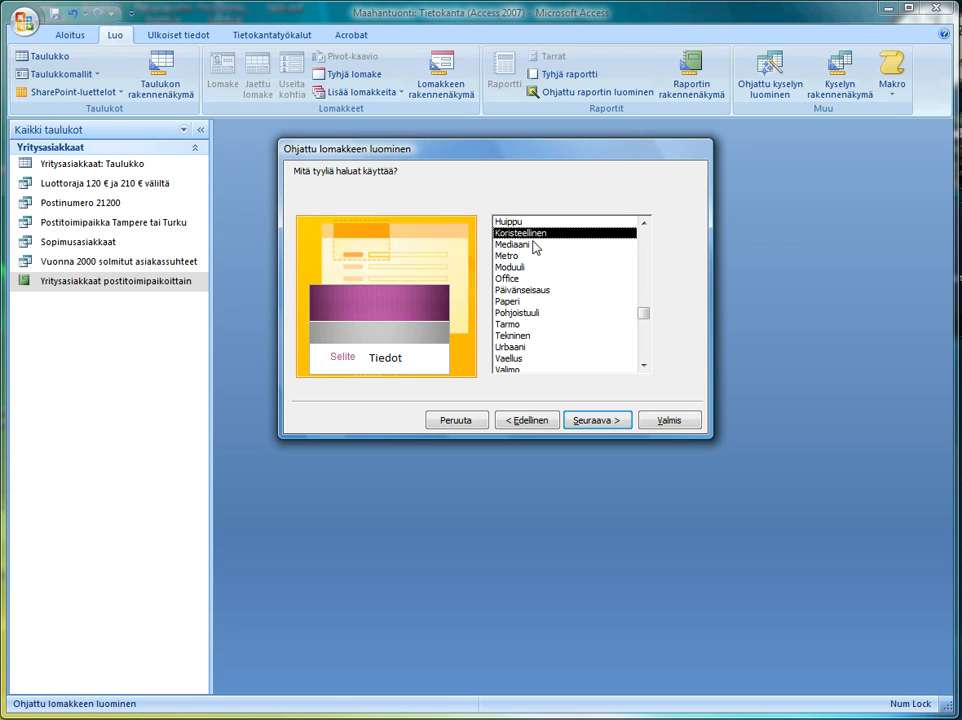
click(533, 245)
click(525, 256)
click(522, 267)
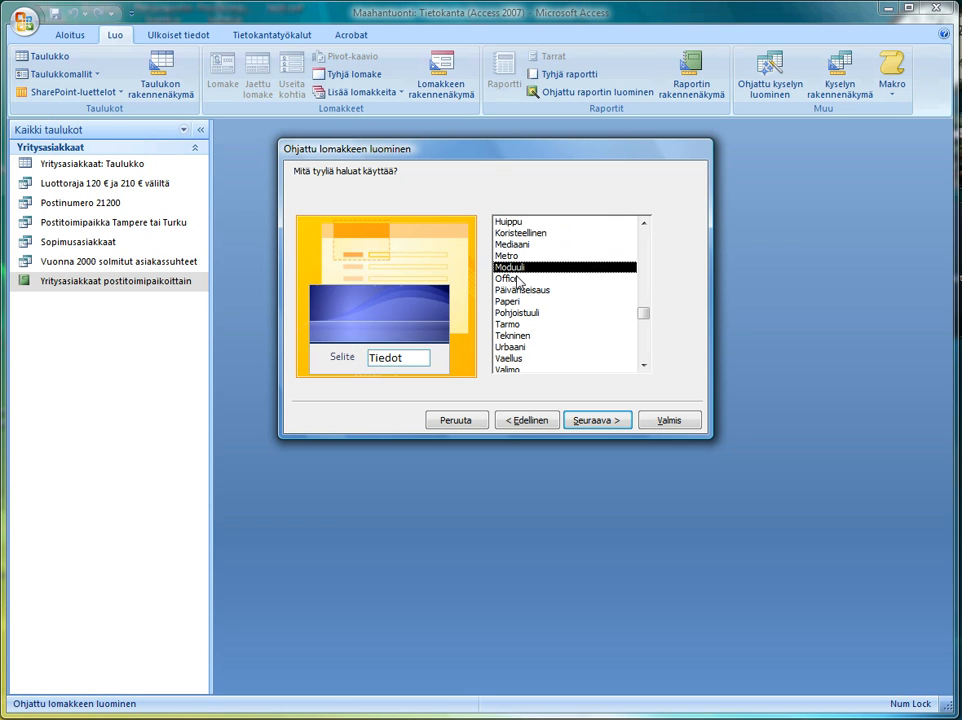
click(528, 278)
click(532, 290)
click(530, 301)
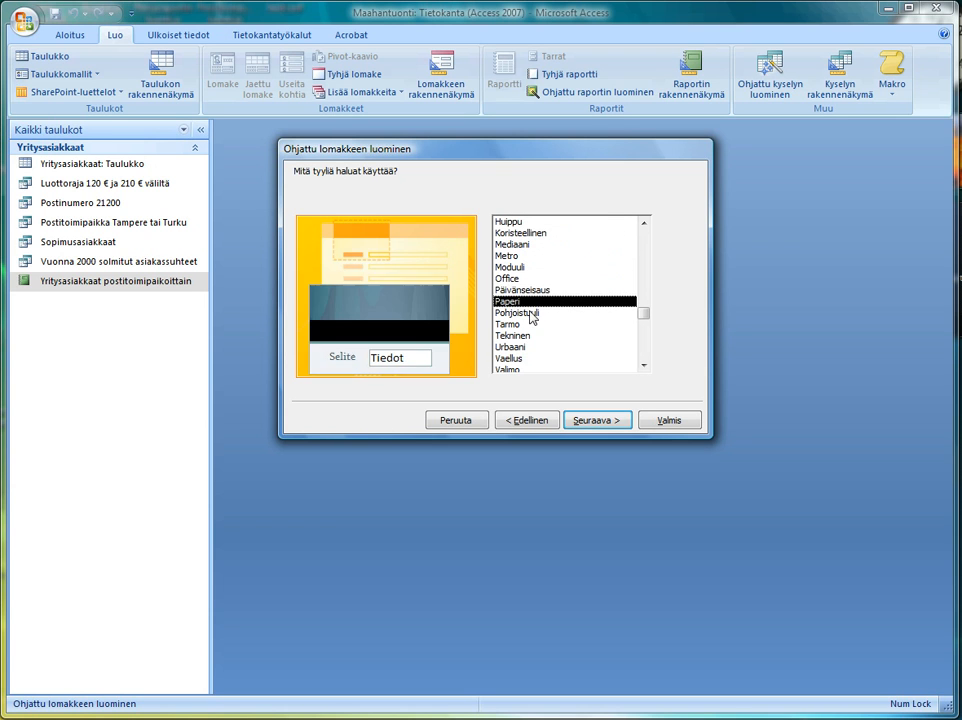
click(530, 313)
click(525, 324)
click(522, 336)
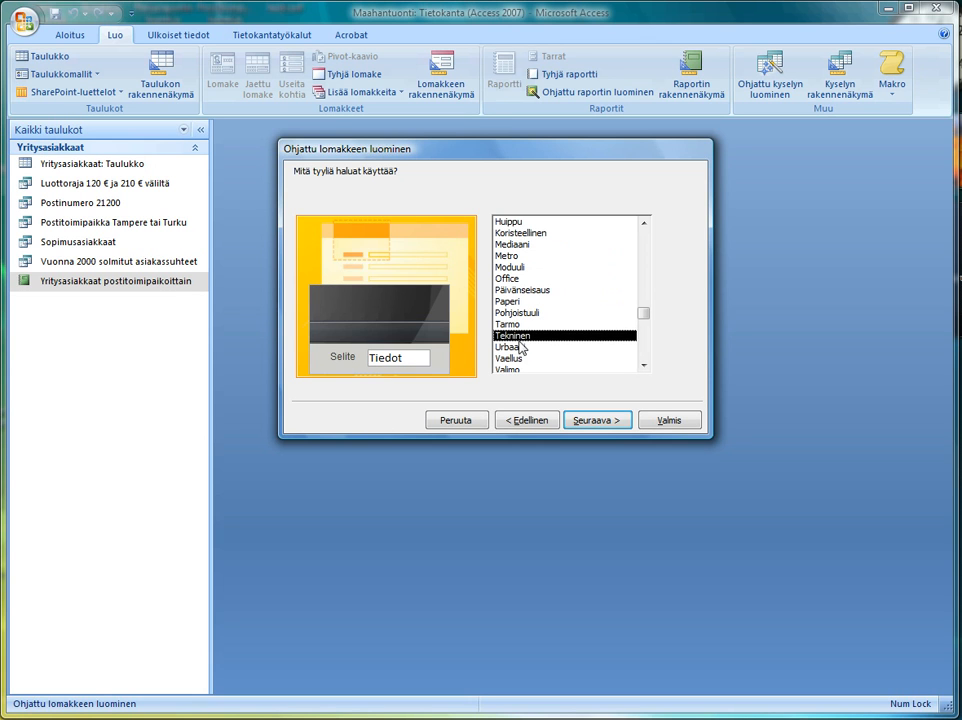
click(520, 359)
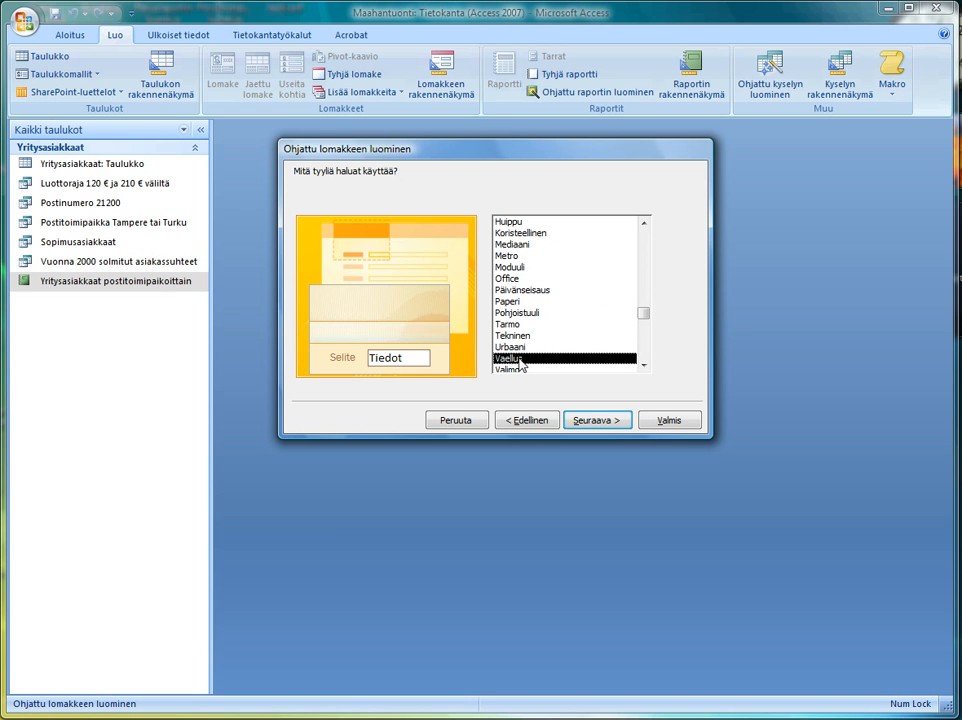
Finish the wizard with the form title Yritysasiakkaat, opening the form for viewing and entering data.
click(597, 421)
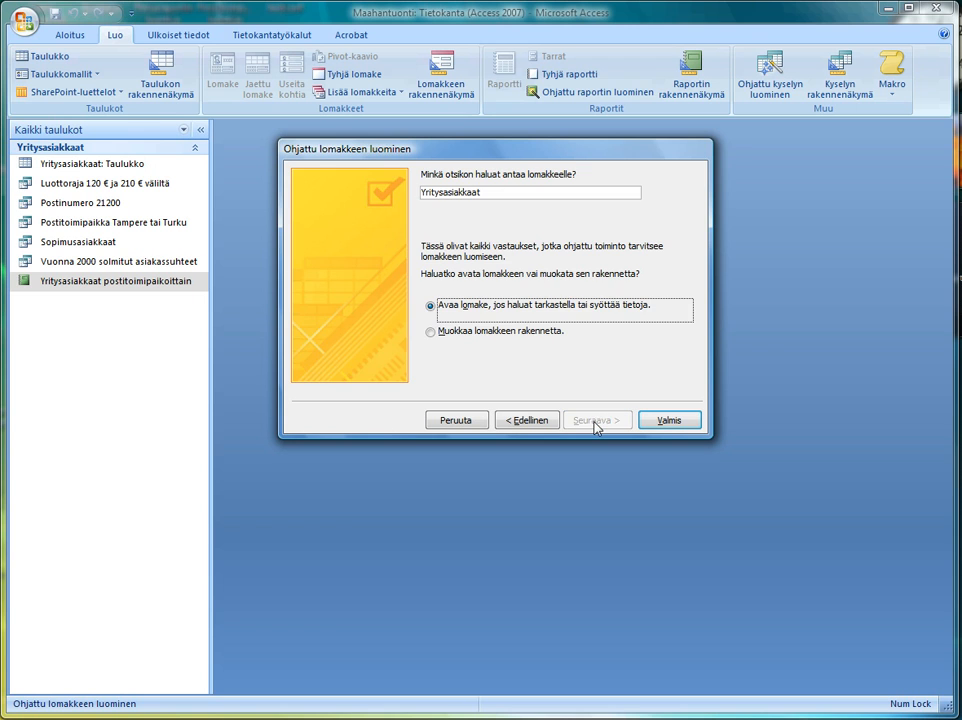
click(515, 196)
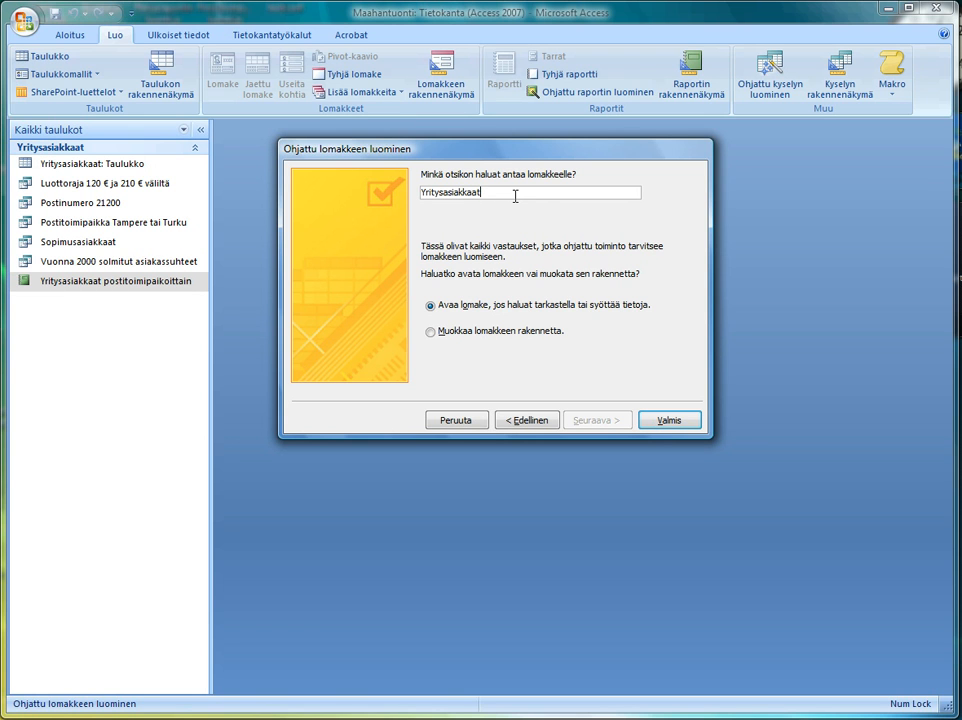
click(668, 420)
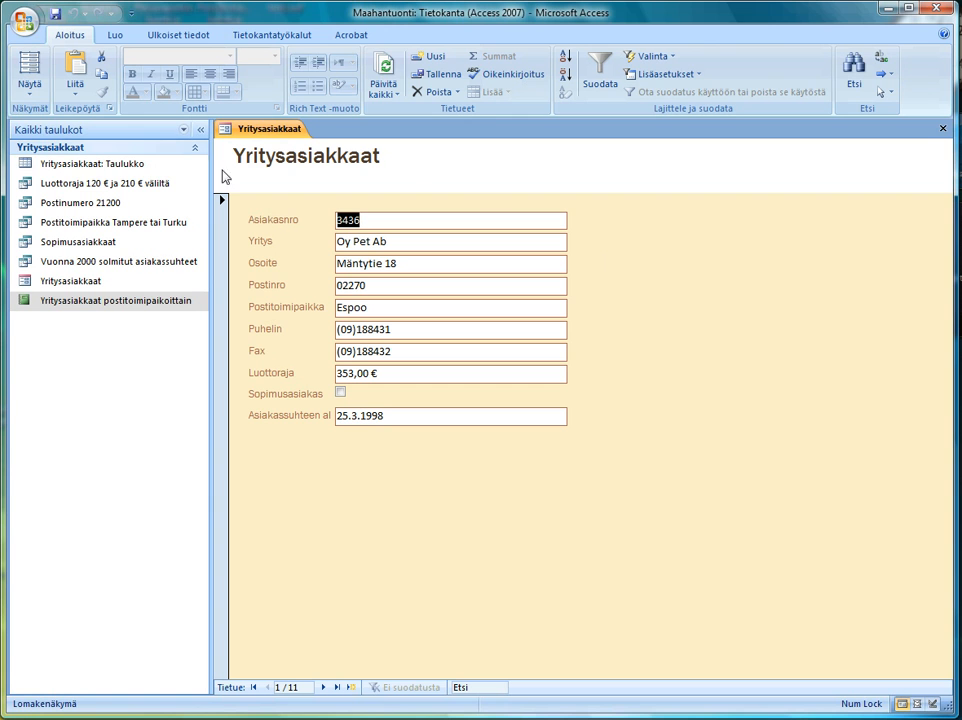
Open the form in Design view and remove the control layout from all fields in the Tiedot section.
click(28, 93)
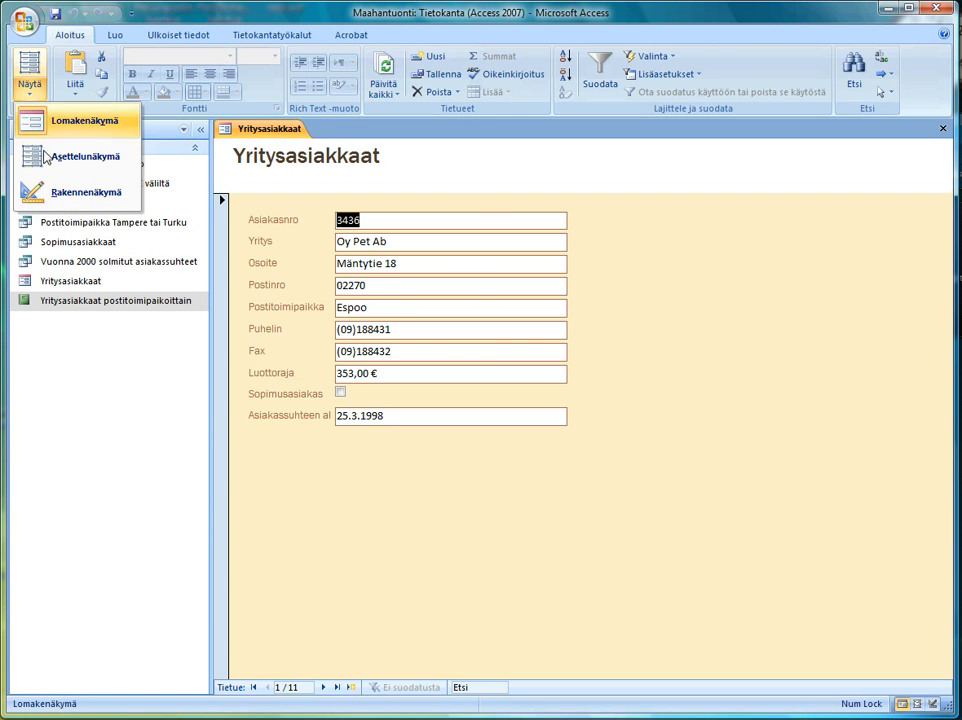
click(56, 193)
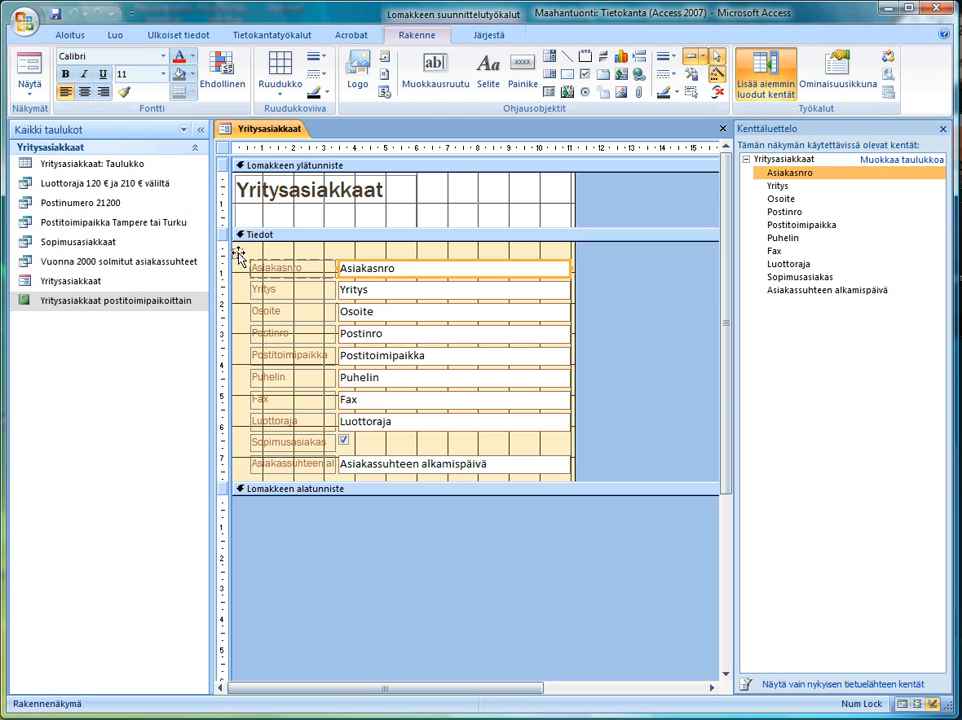
click(240, 256)
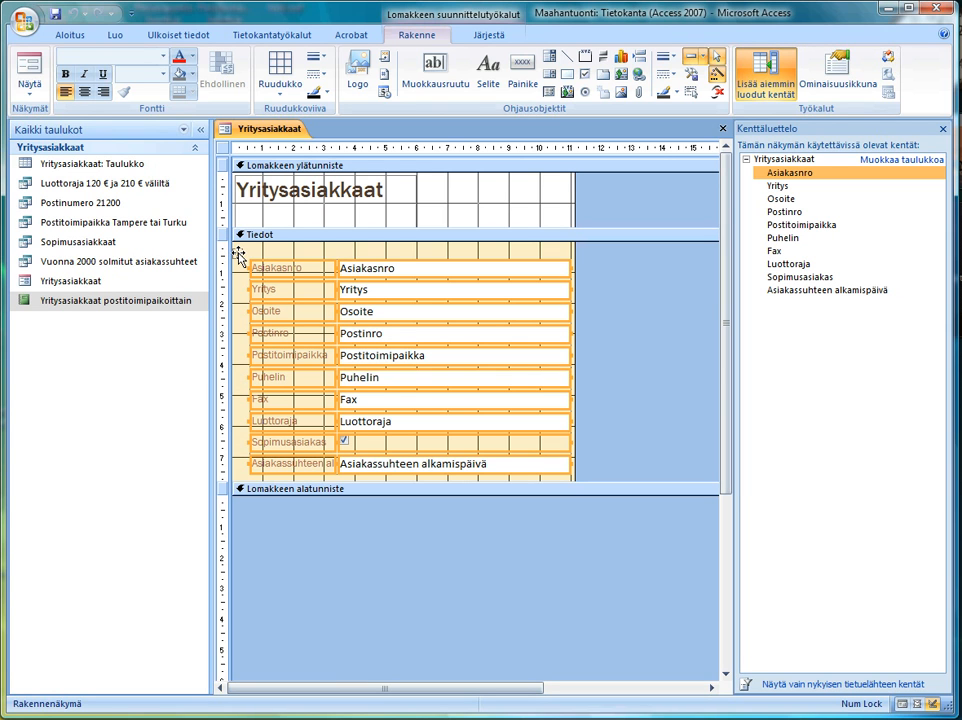
click(490, 38)
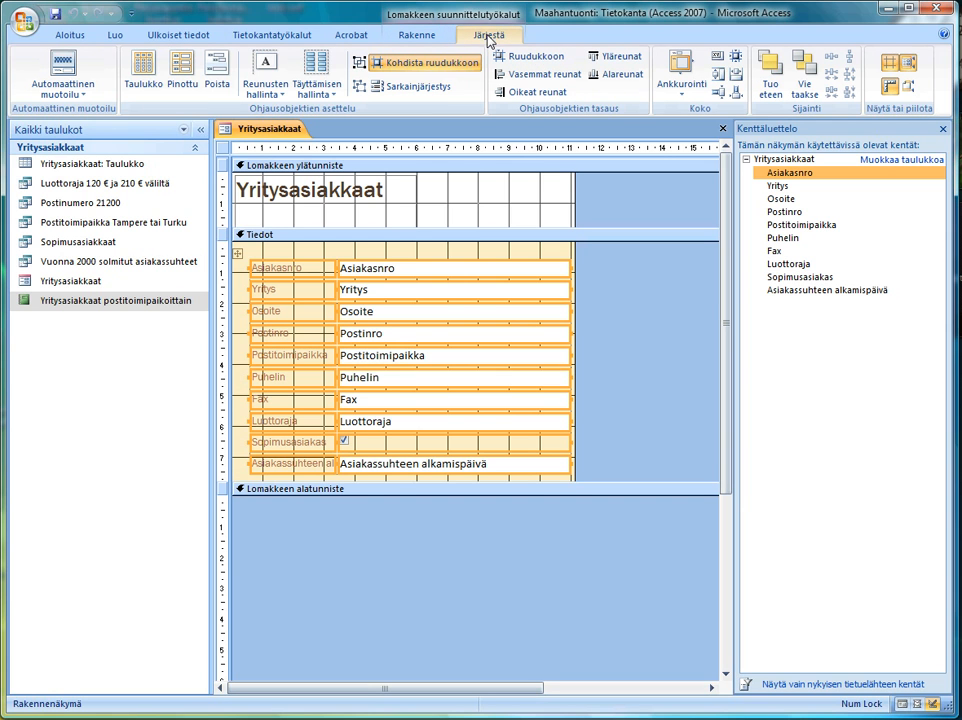
click(221, 72)
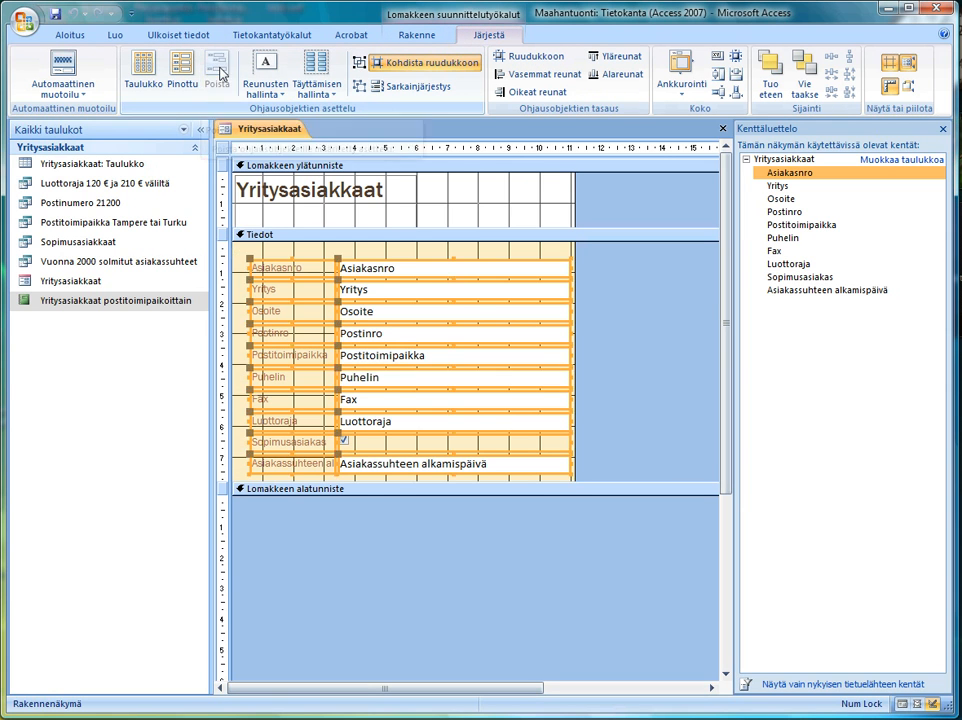
click(291, 255)
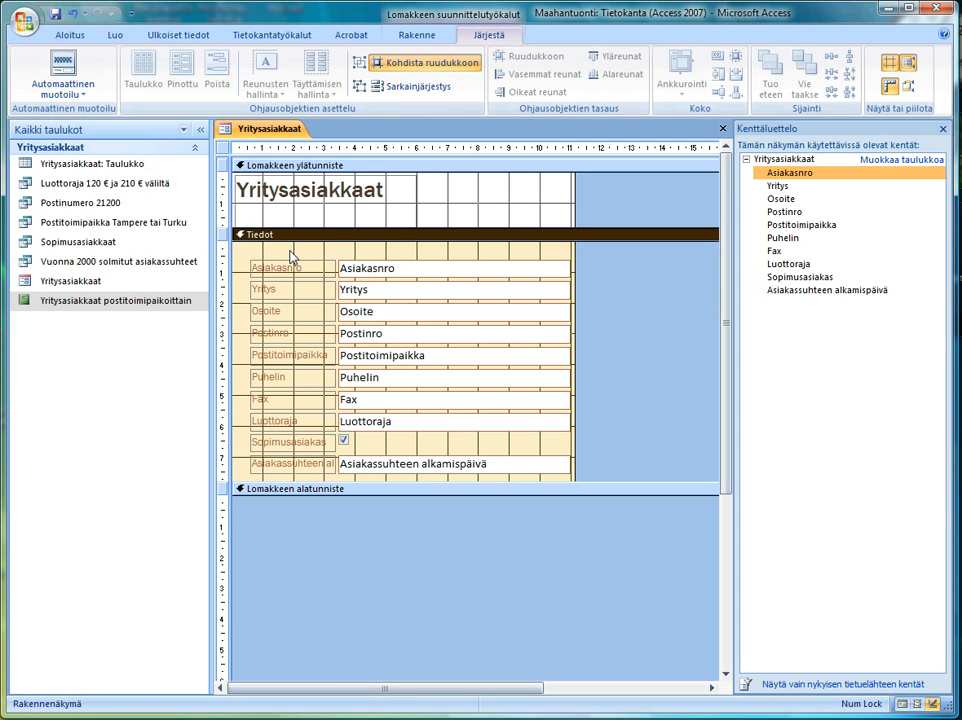
Narrow the Asiakasnro, Postinro, Puhelin and Fax text boxes so their right edges sit at about 6 on the horizontal ruler.
click(410, 275)
drag(572, 268, 418, 270)
click(459, 332)
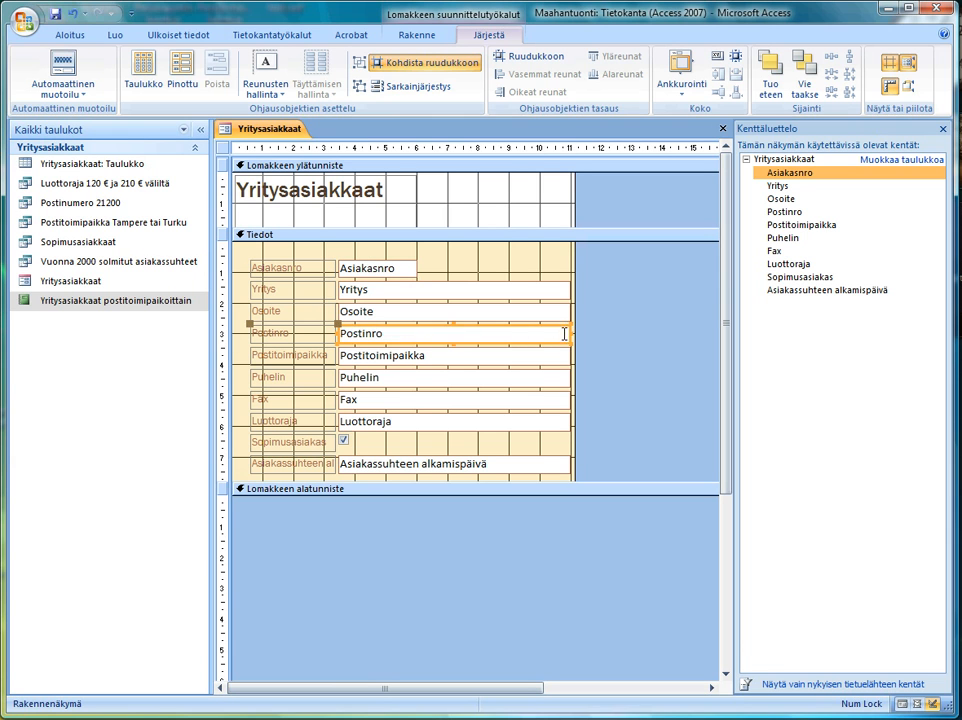
drag(566, 333, 417, 333)
click(504, 380)
drag(569, 374, 417, 376)
click(464, 405)
drag(572, 403, 416, 404)
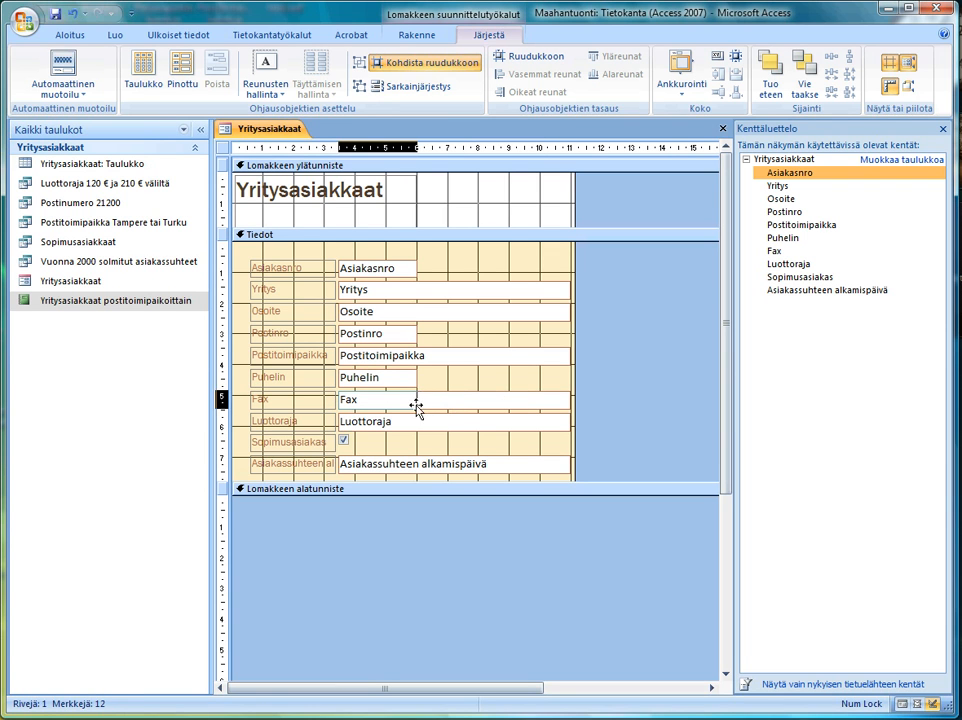
Narrow the Luottoraja, Asiakassuhteen alkamispäivä and Postitoimipaikka text boxes so they end at about 6 on the horizontal ruler.
click(455, 424)
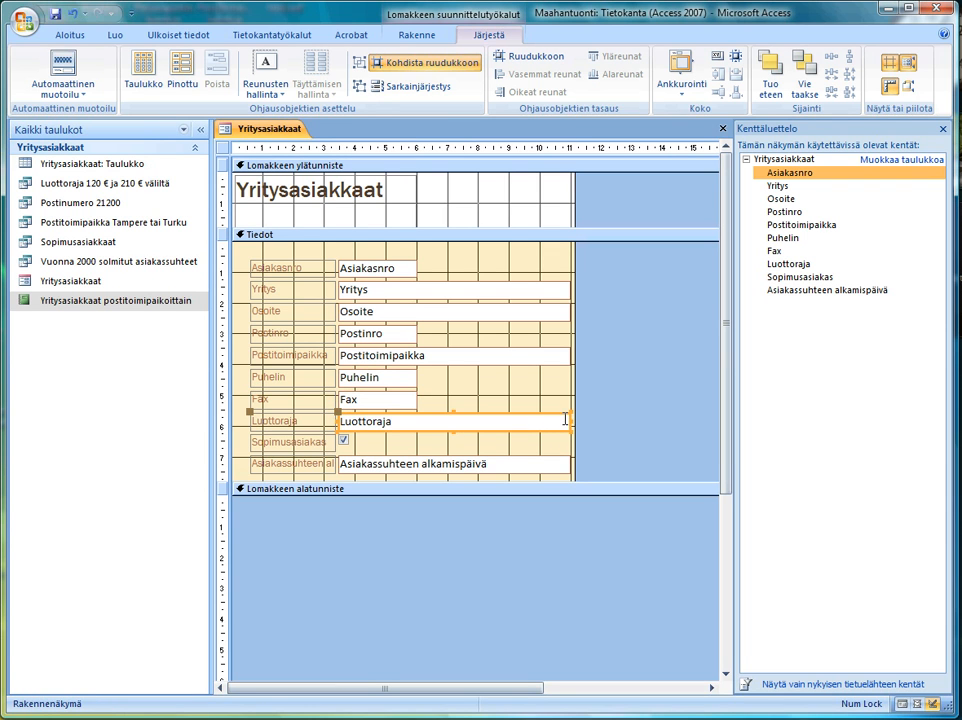
drag(570, 421, 416, 425)
click(497, 467)
drag(570, 464, 417, 464)
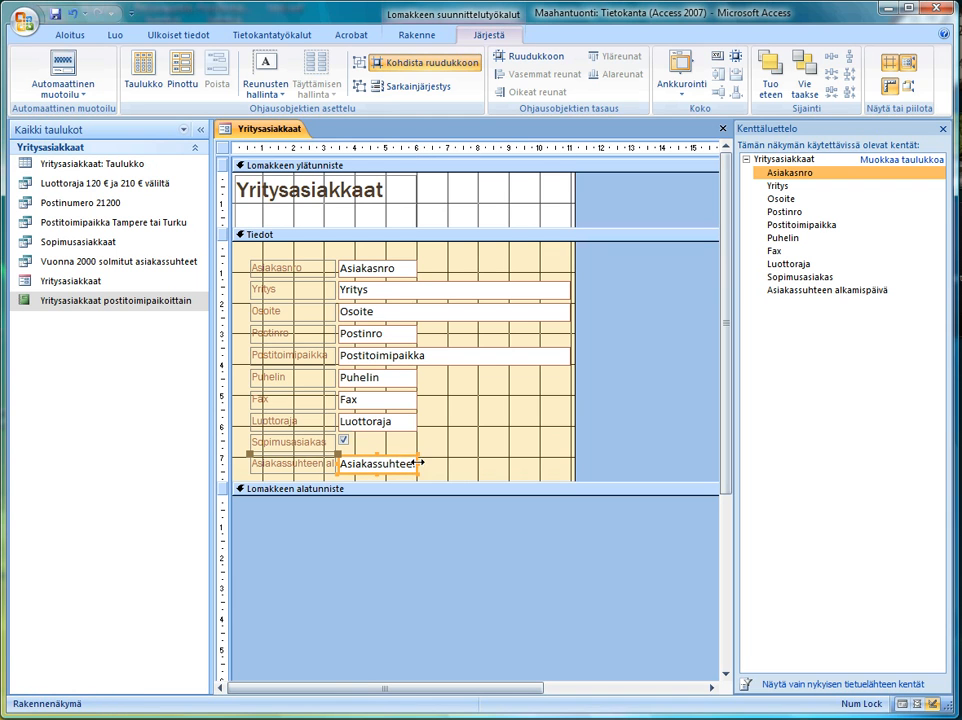
click(485, 358)
drag(572, 354, 417, 354)
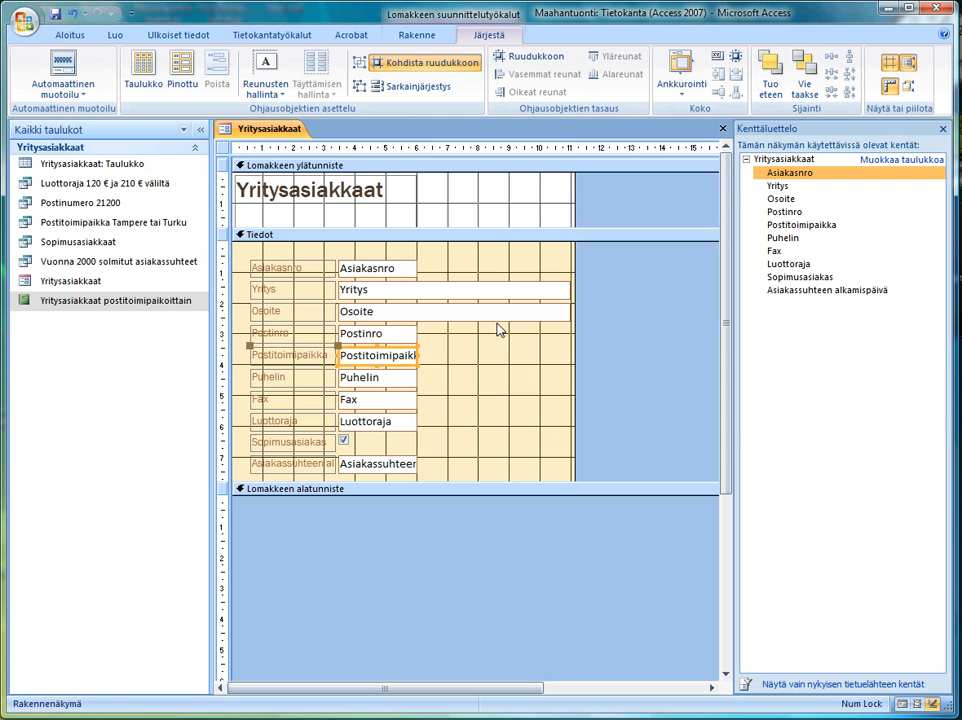
Narrow the Osoite and Yritys text boxes together so they end at about 8 on the horizontal ruler.
click(507, 313)
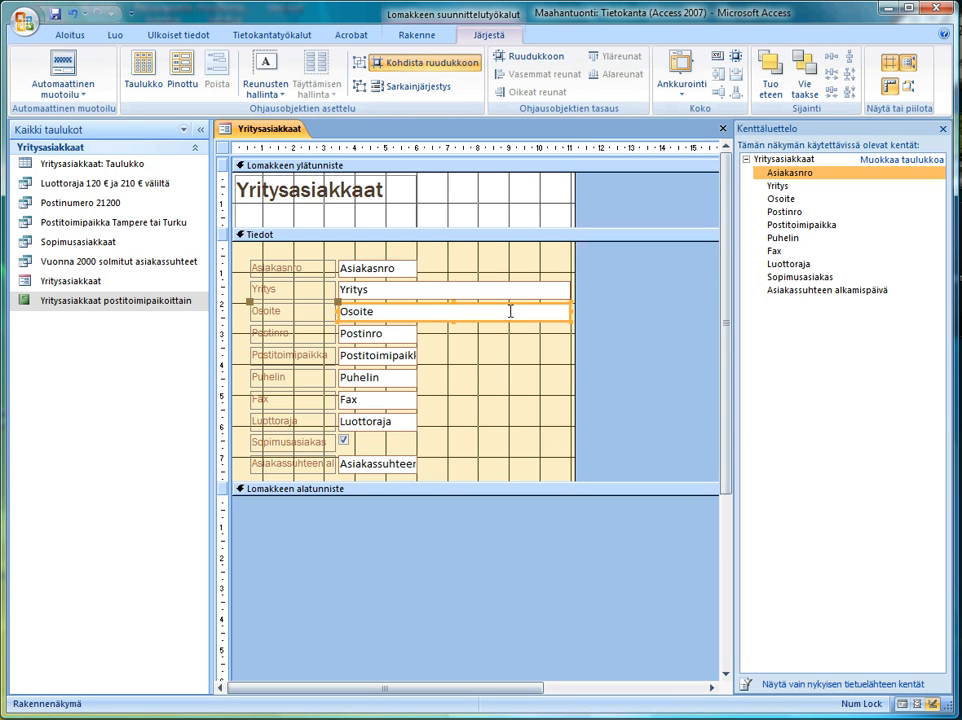
shift+click(520, 291)
drag(567, 289, 479, 291)
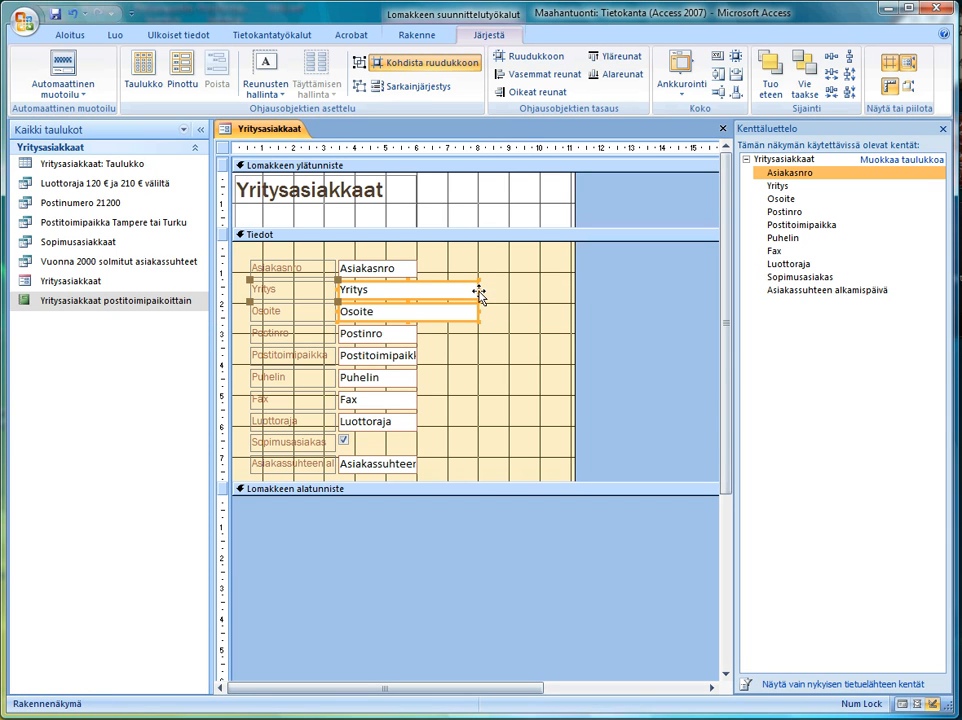
click(511, 380)
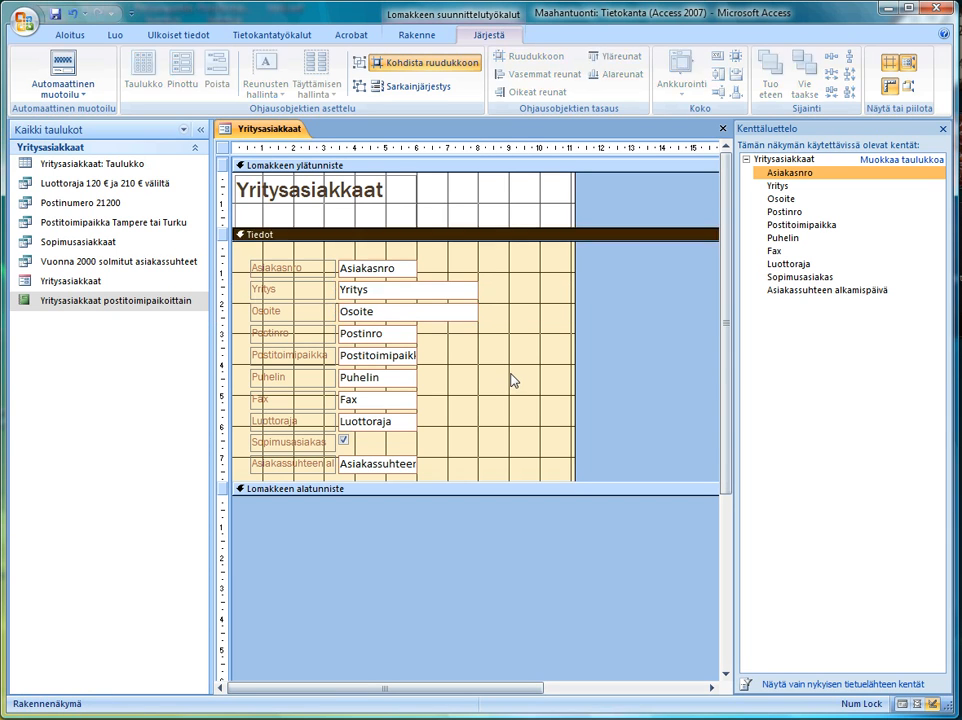
Display the form in Form view, browse forward through the records to the seventh, and return to the first record.
click(402, 37)
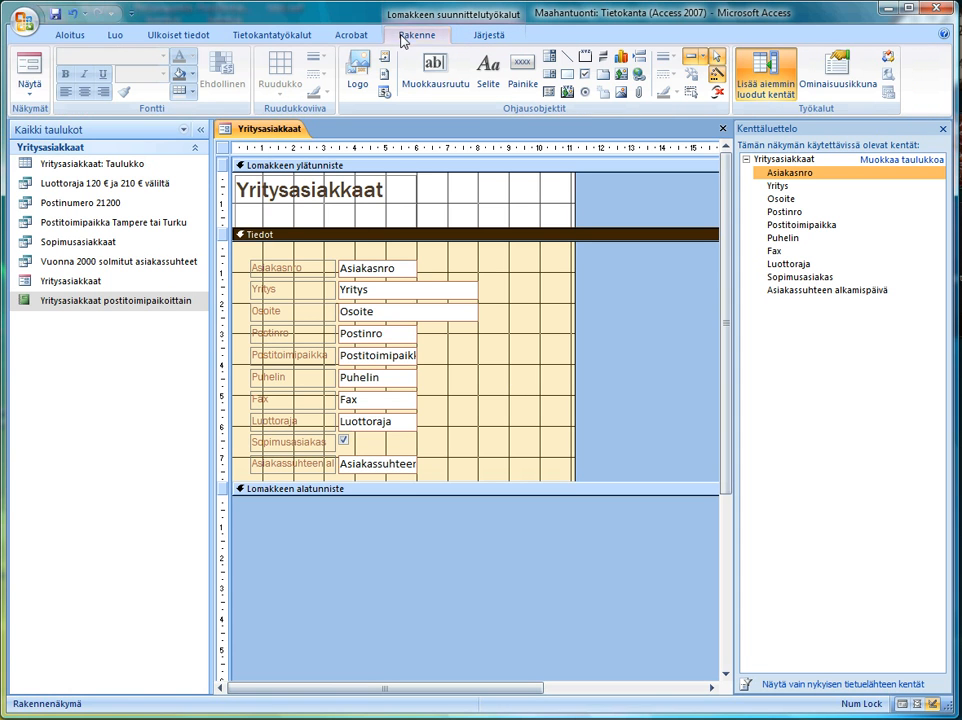
click(28, 72)
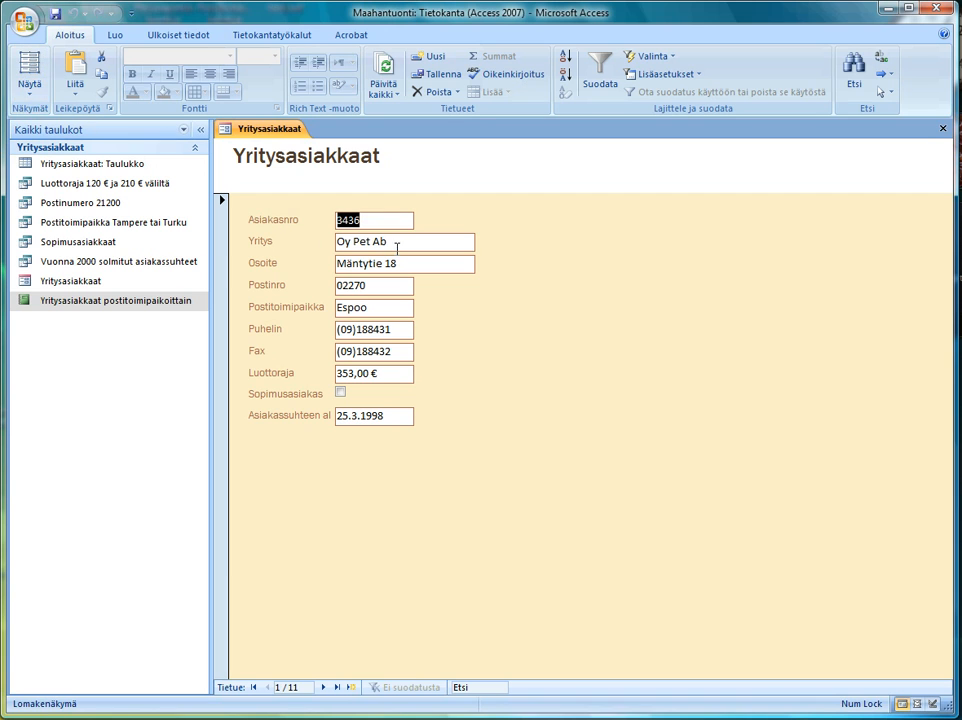
click(325, 687)
click(325, 687)
click(325, 687)
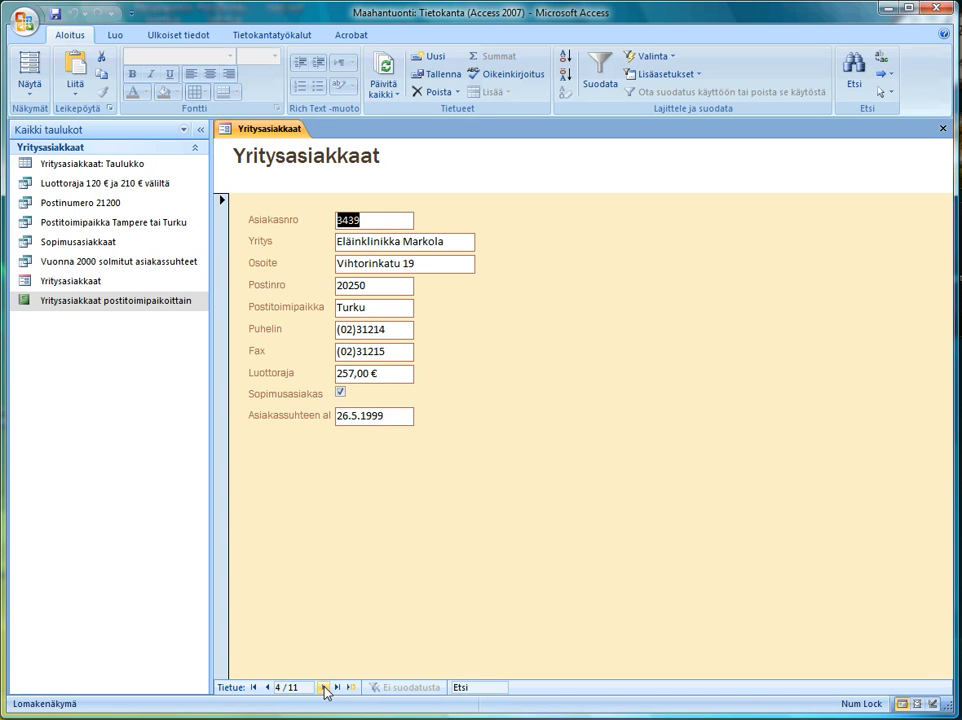
click(325, 687)
click(325, 687)
click(325, 687)
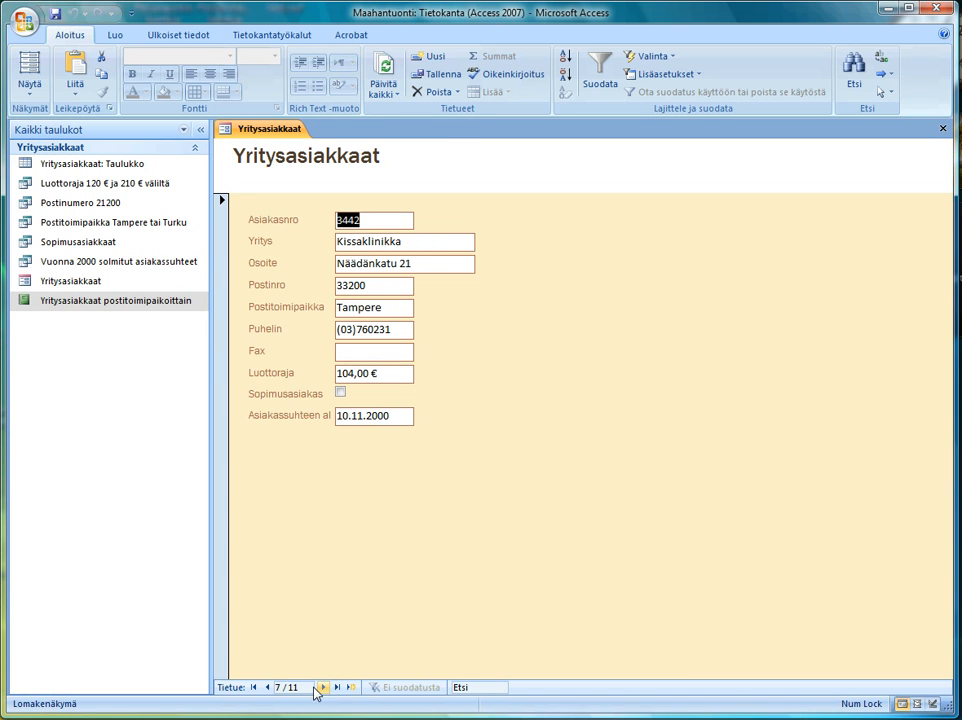
click(254, 687)
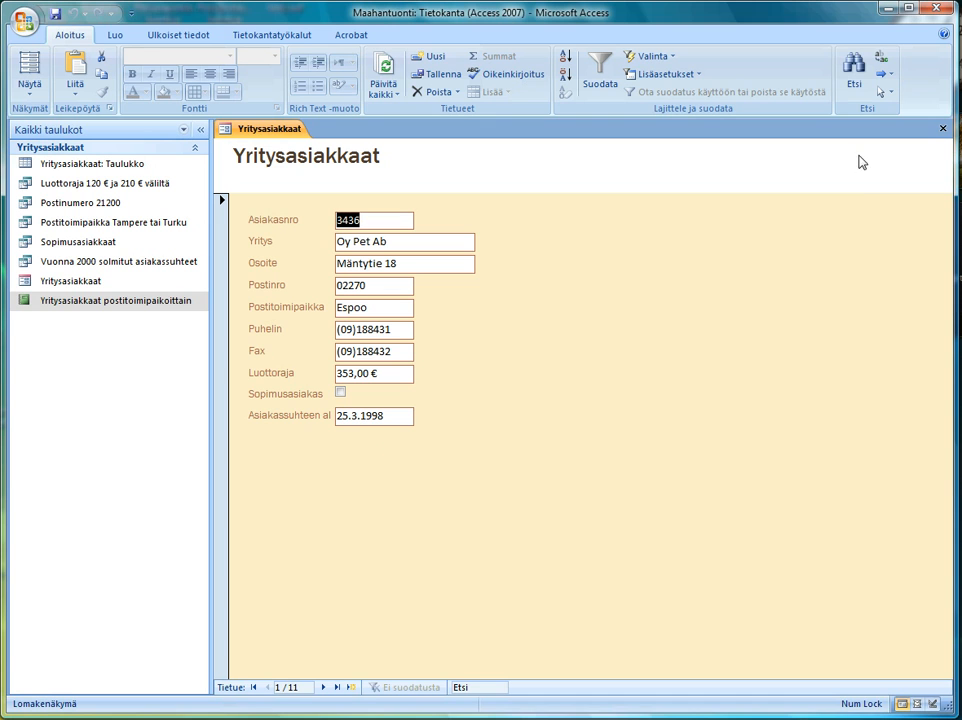
Close the Yritysasiakkaat form and save its design changes.
click(943, 131)
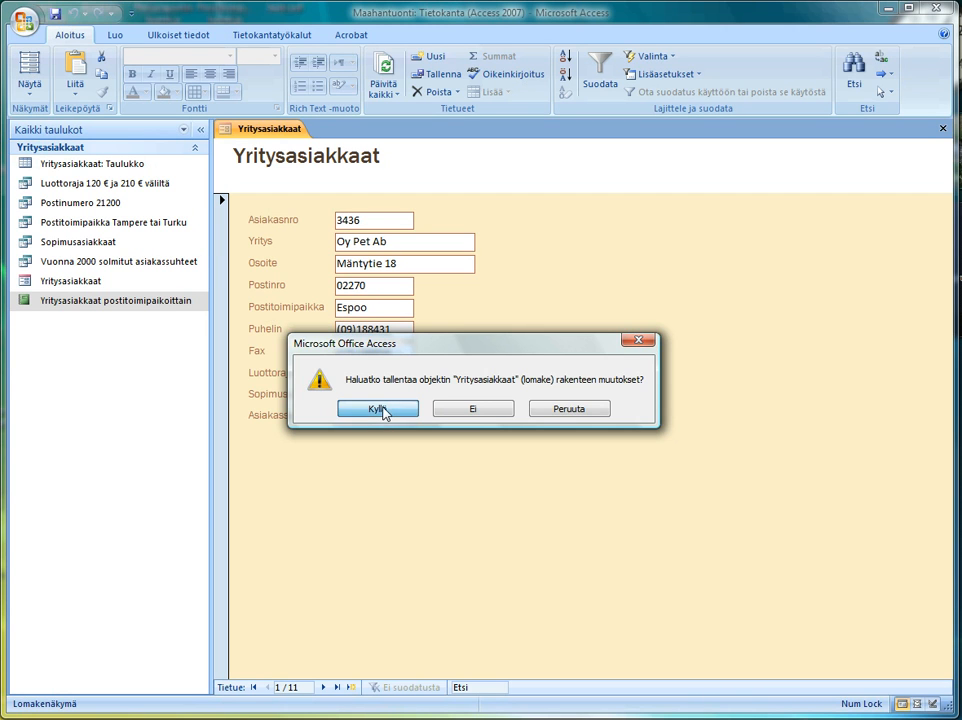
click(384, 412)
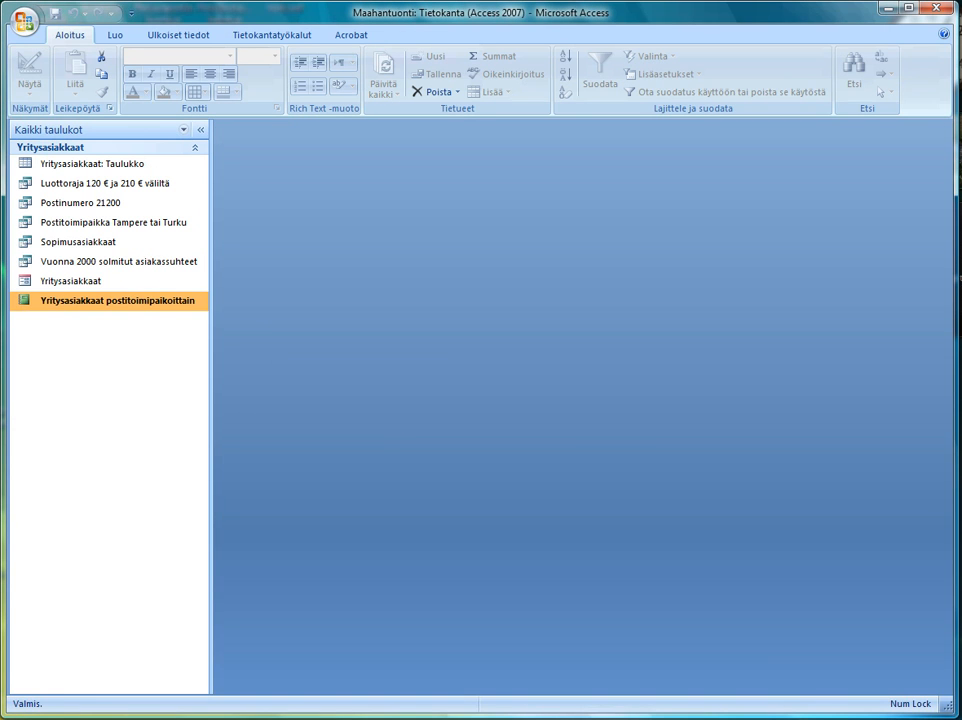